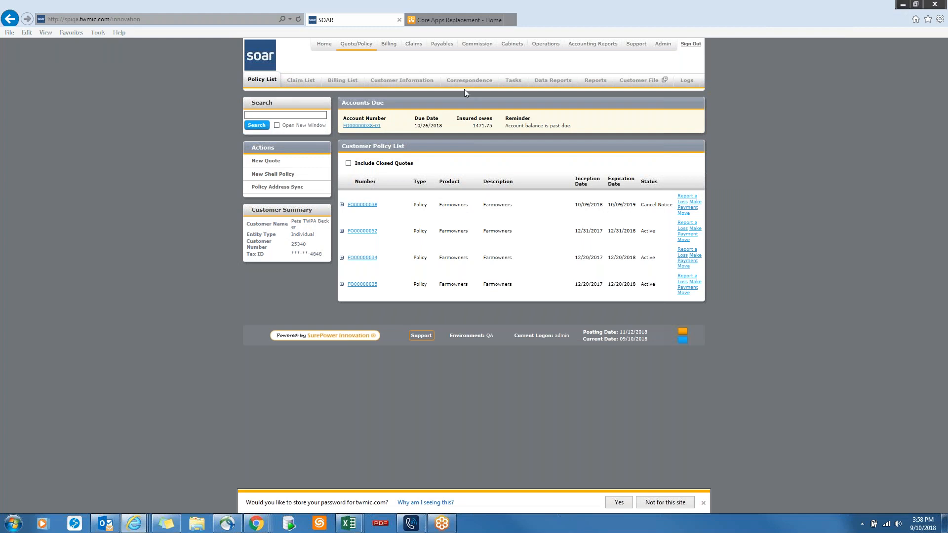
Start a new shell policy for Pennsylvania with carrier group Lebanon Valley Insurance and product Commercial Auto
left_click(278, 179)
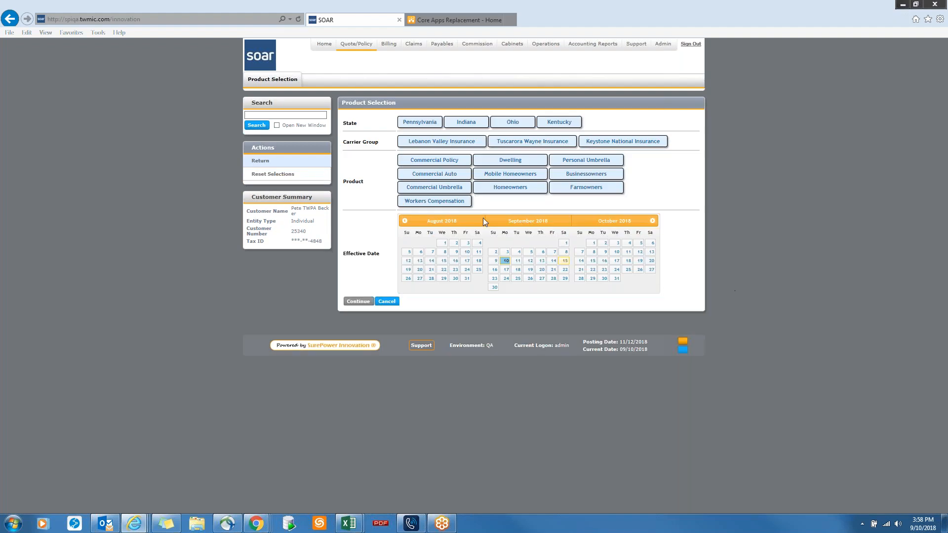
left_click(421, 124)
left_click(428, 143)
left_click(425, 175)
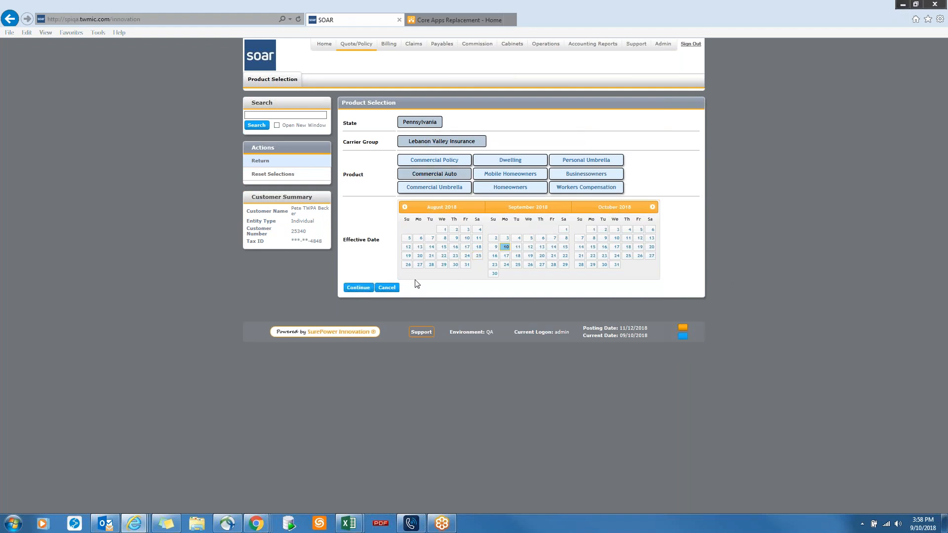
left_click(359, 289)
Save the shell policy with original policy number CATest02, effective date 09/10/2015, expiration date 09/10/2016 and producer code 0001
left_click(430, 121)
type("CATest")
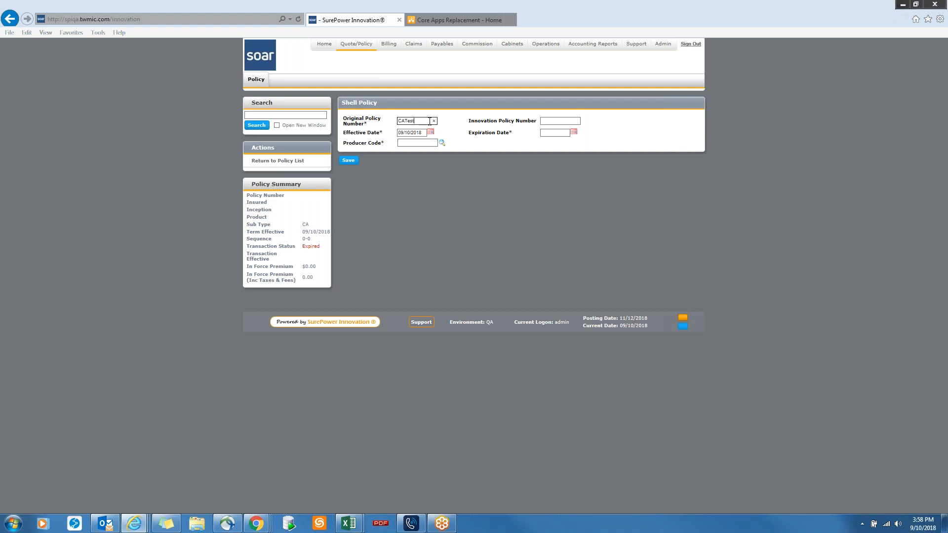
key("BackSpace")
key("BackSpace")
key("Tab")
left_click(421, 132)
key("BackSpace")
type("5")
key("Tab")
type("09/10/2016")
key("Tab")
type("0001")
left_click(349, 161)
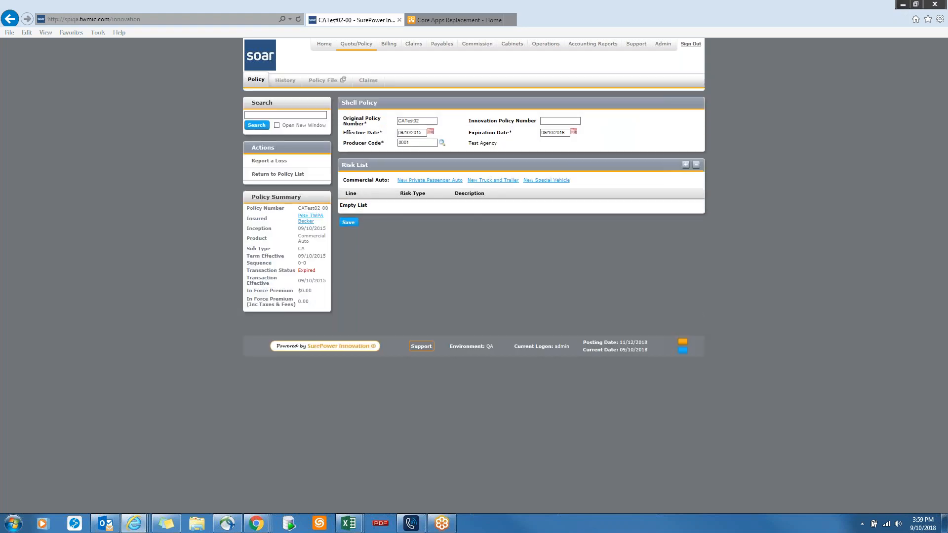
Add a private passenger auto to the risk list: enter its VIN, model year 2015, make Ford and model F150
left_click(430, 180)
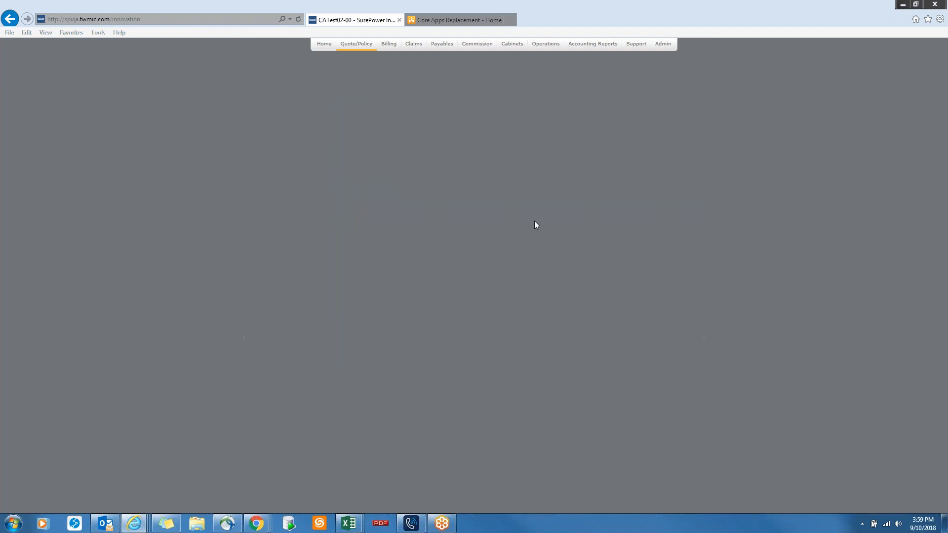
left_click(434, 119)
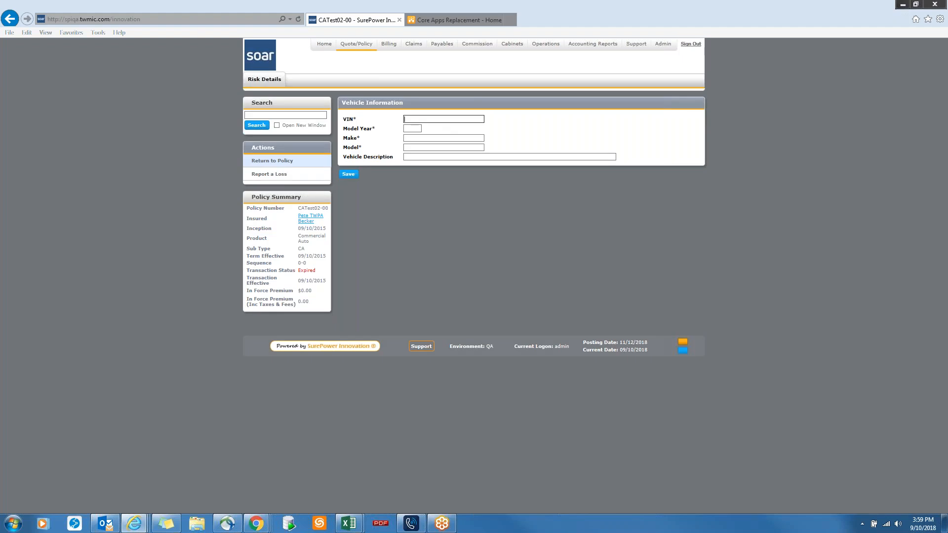
type("1111")
left_click(420, 129)
type("2015")
key("Tab")
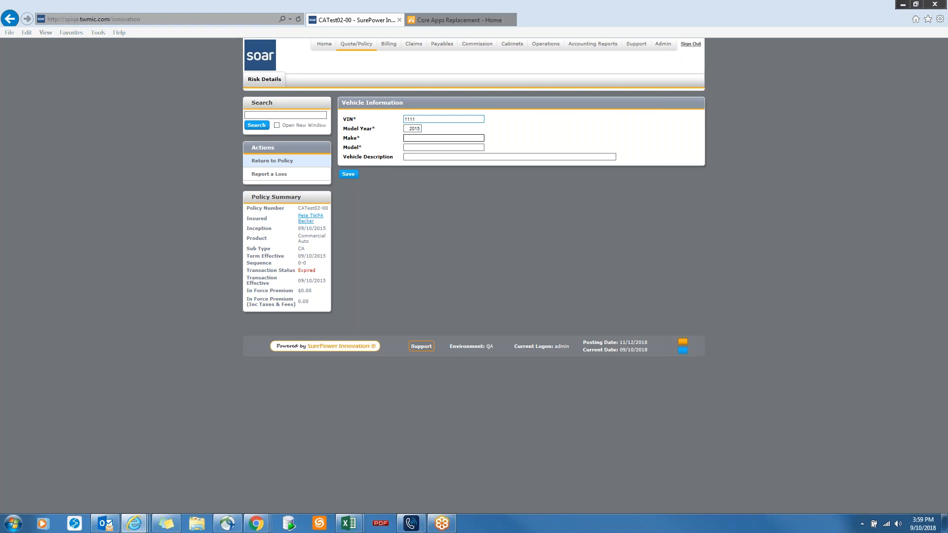
type("rd")
key("Tab")
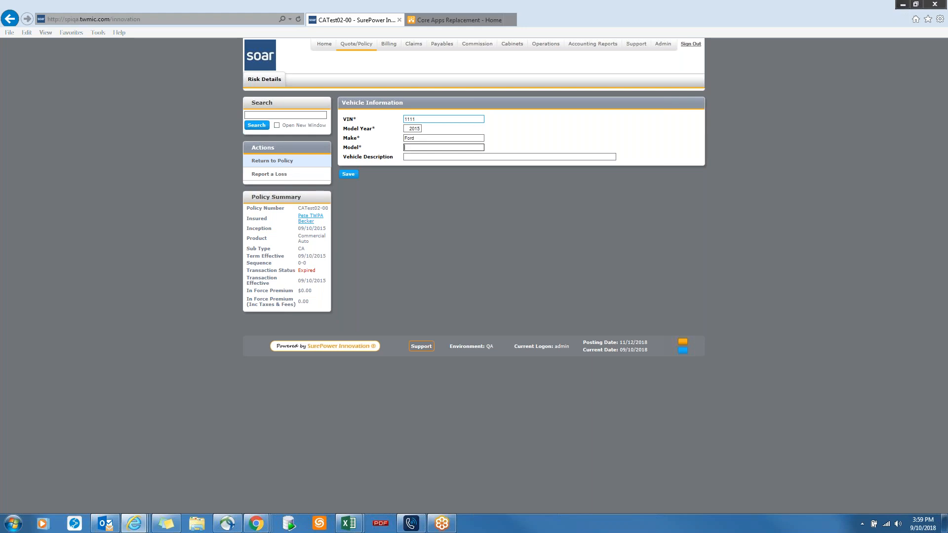
type("F150")
key("Tab")
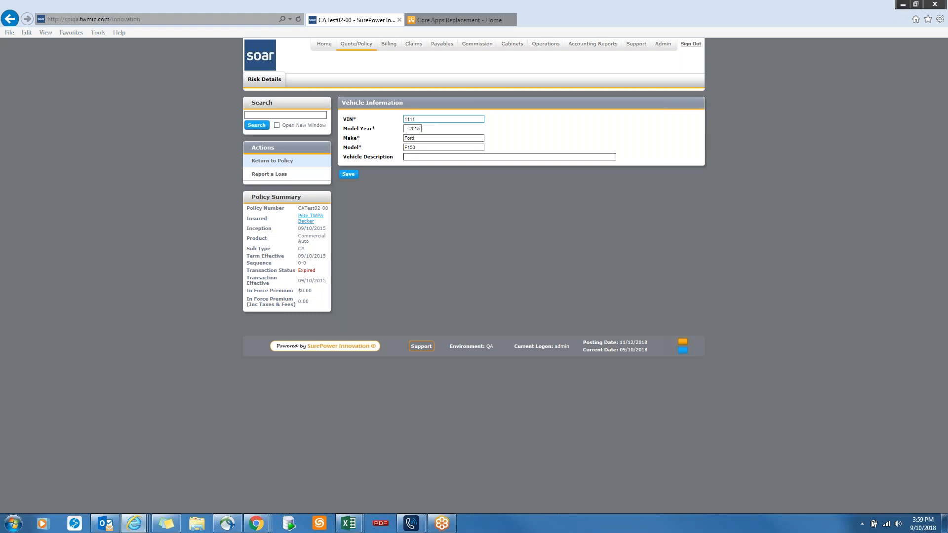
left_click(348, 175)
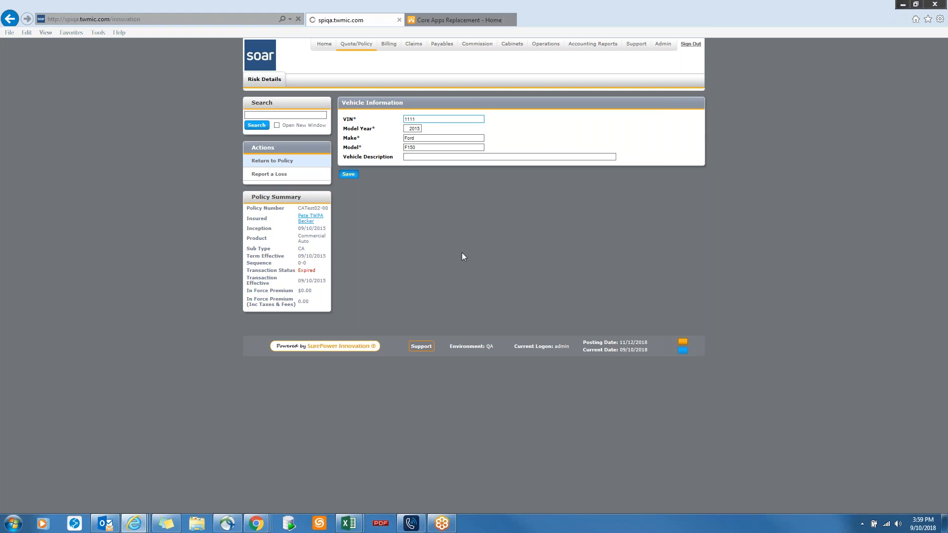
Add a truck and trailer risk with its VIN, model year 2011, make Mack and model Tractor, and save the shell policy
left_click(493, 180)
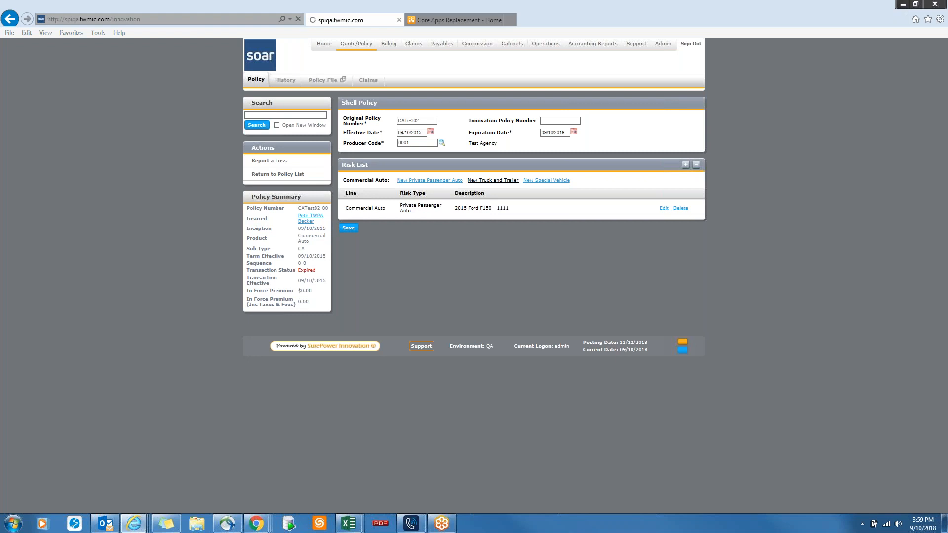
left_click(410, 119)
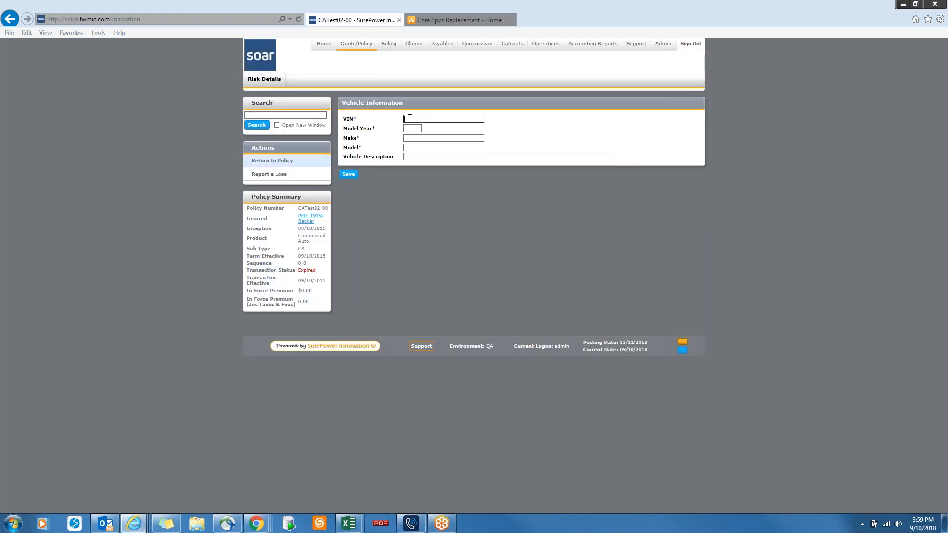
type("2222")
key("Tab")
type("2011")
key("Tab")
type("Mack")
key("Tab")
type("Tractor")
key("Tab")
left_click(348, 174)
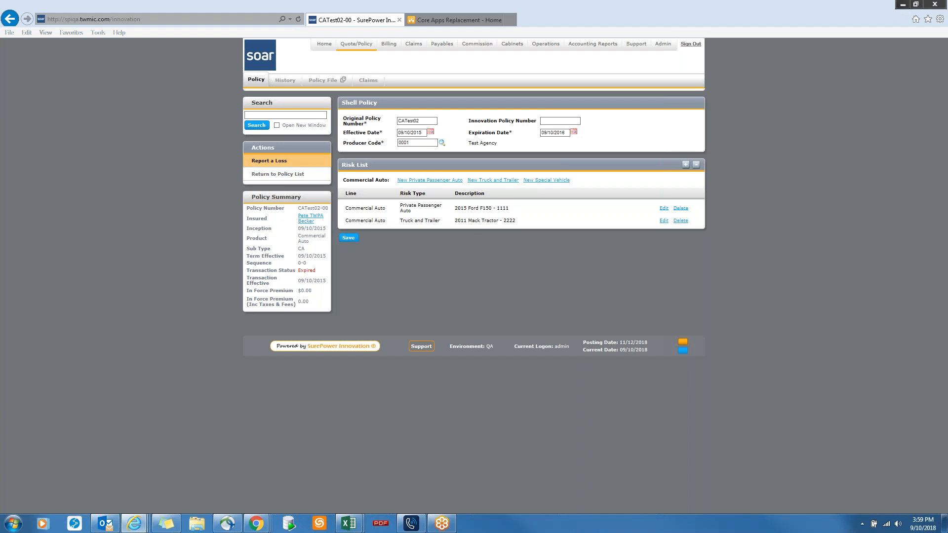
left_click(346, 239)
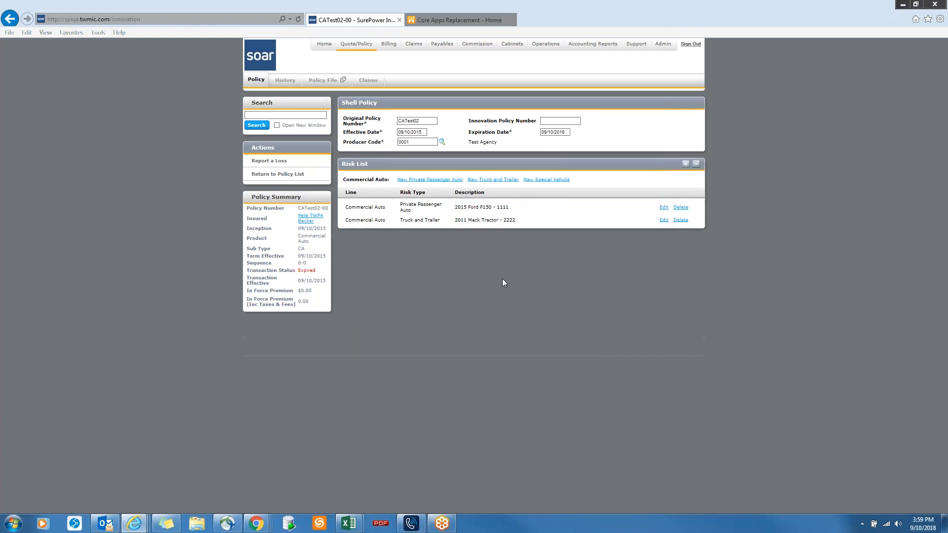
Open the CATest02-00 policy from the recent activity and report a new claim with loss date 09/30/2015
left_click(325, 44)
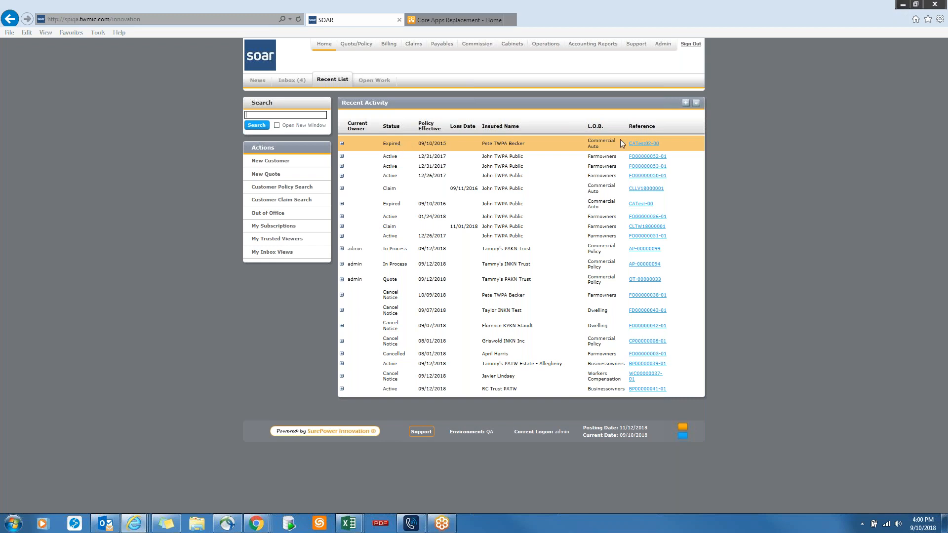
left_click(640, 145)
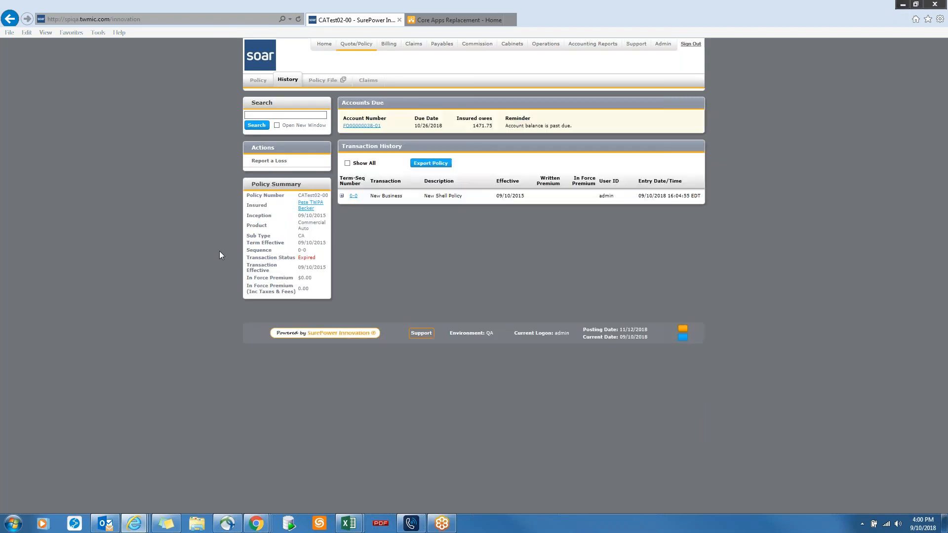
left_click(280, 164)
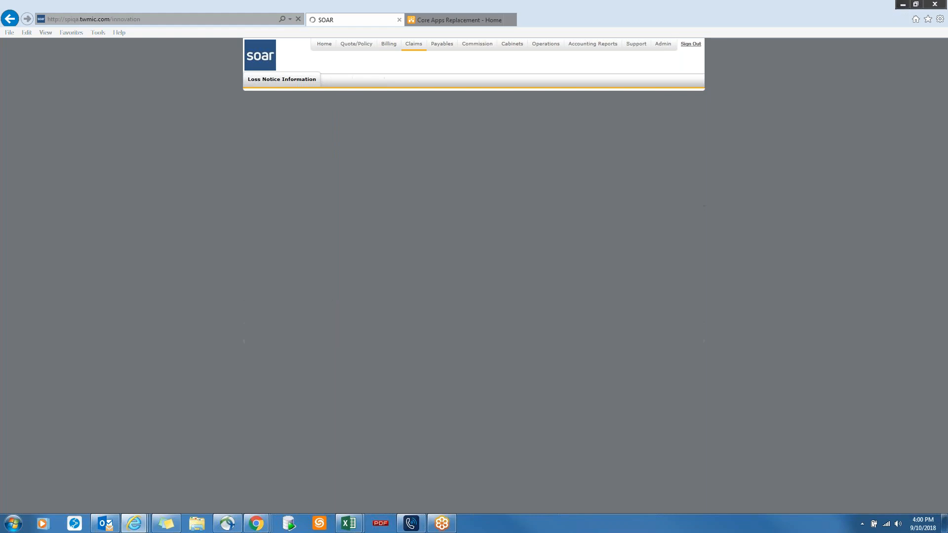
left_click(519, 120)
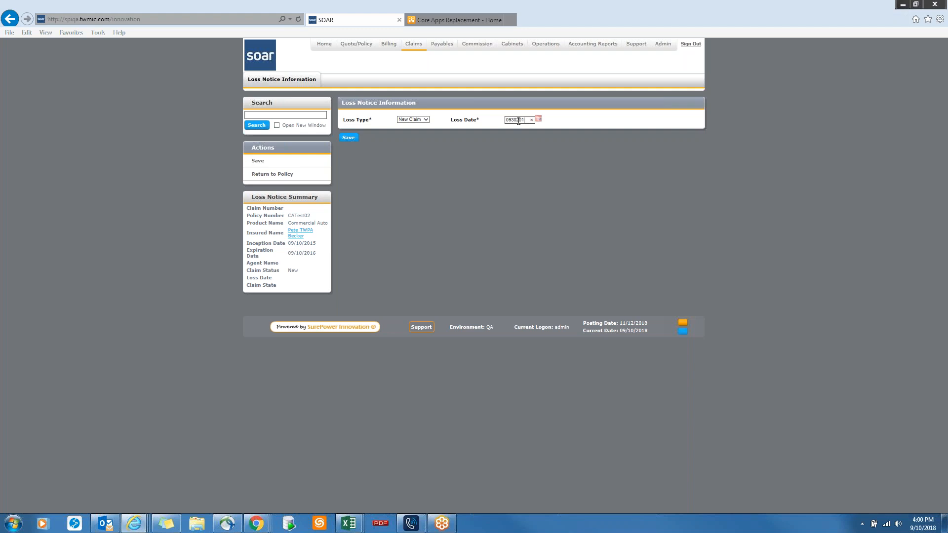
key("Tab")
key("Return")
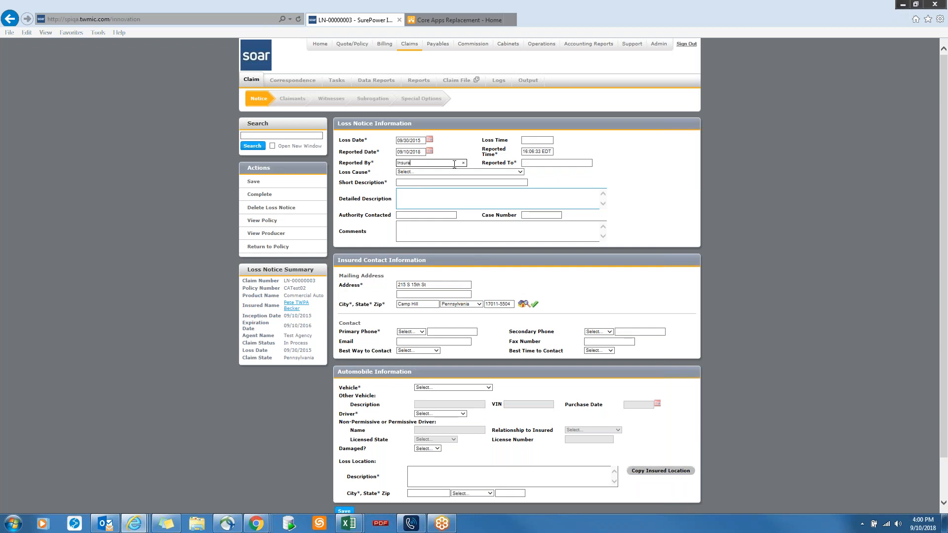
Fill in the loss notice: reported by Insured, reported to Agent, loss cause Collision - Vandalism, short description "Coll - Vandalism"
key("Tab")
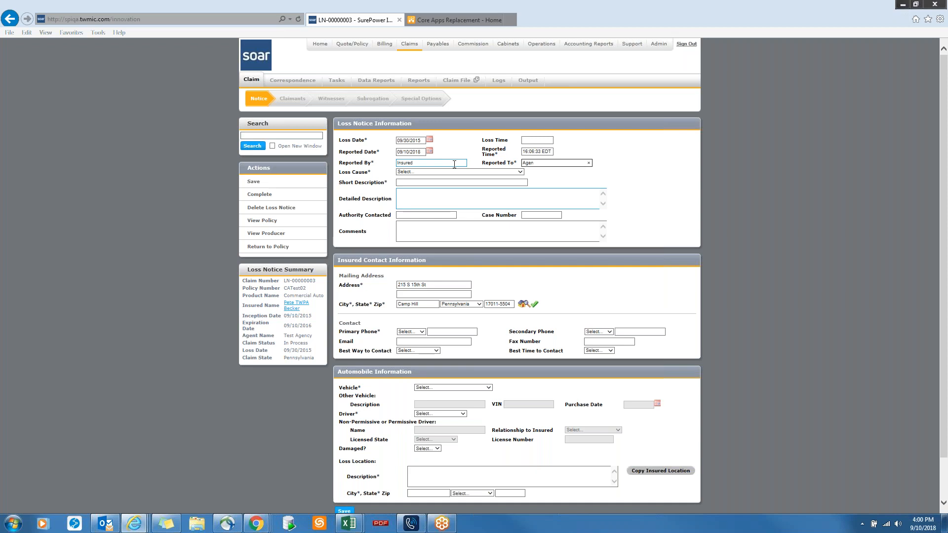
key("Tab")
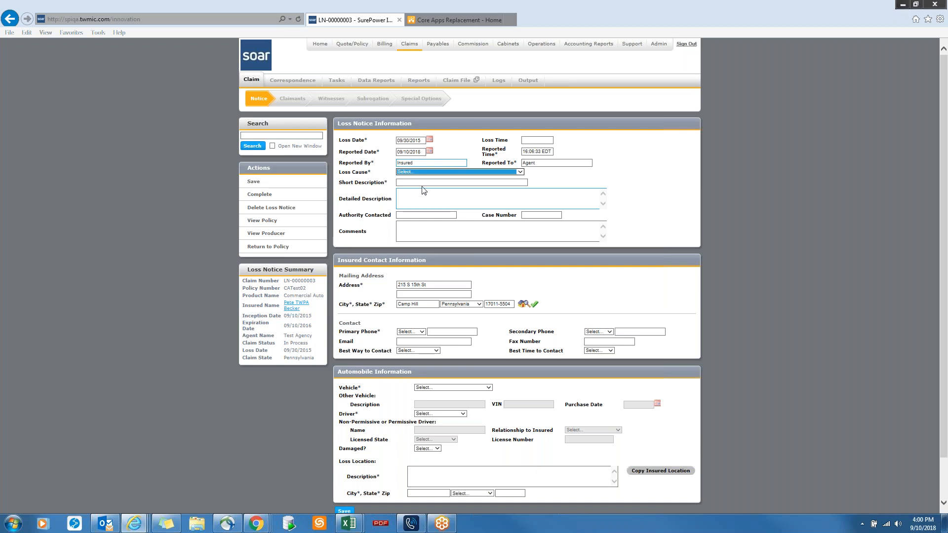
left_click(423, 173)
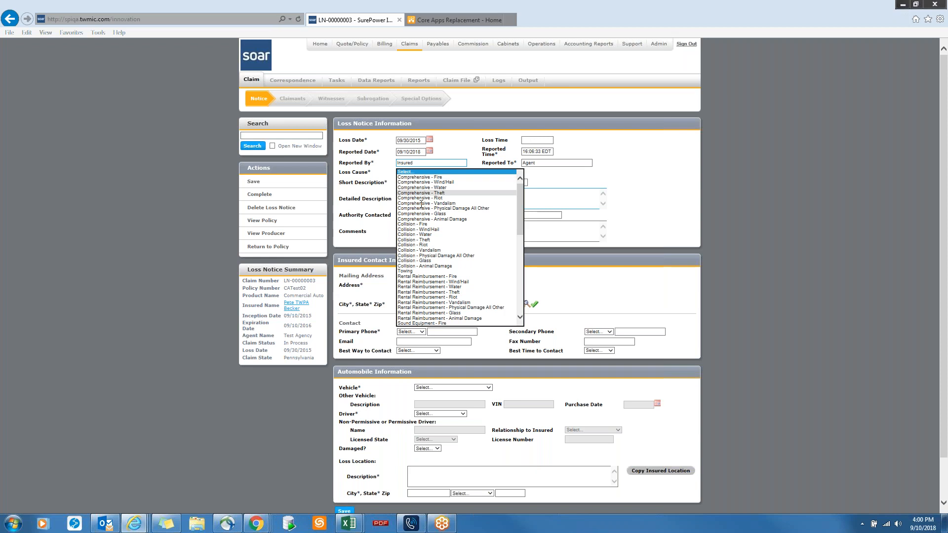
left_click(424, 250)
left_click(402, 183)
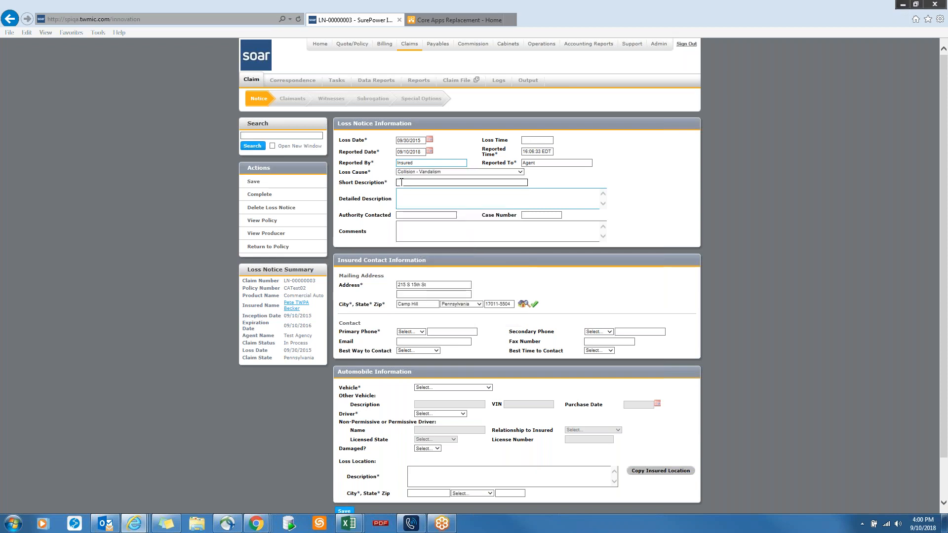
type("Coll - Cal")
type("Vand")
type("alism")
key("Tab")
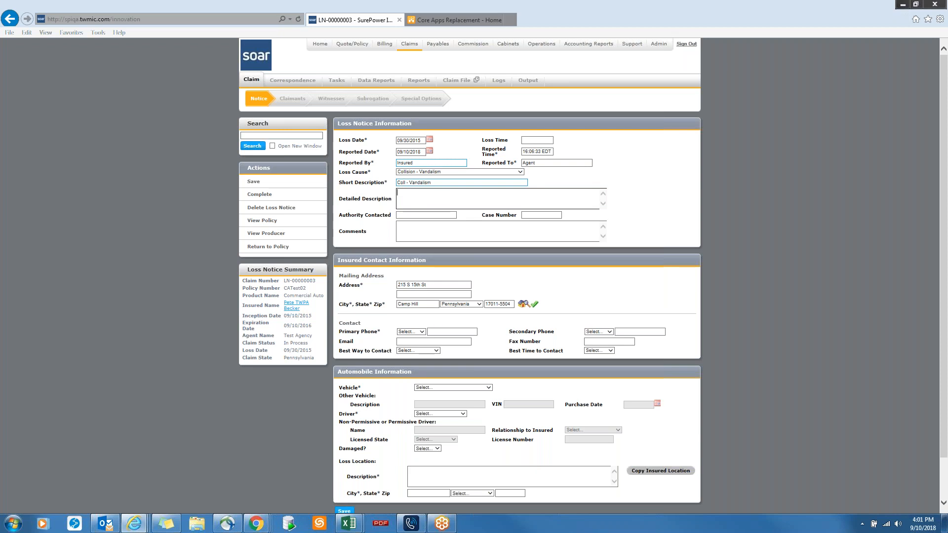
Set the insured's primary phone type to Mobile and enter the phone number
left_click(421, 332)
left_click(415, 337)
left_click(448, 329)
type("555555")
key("Tab")
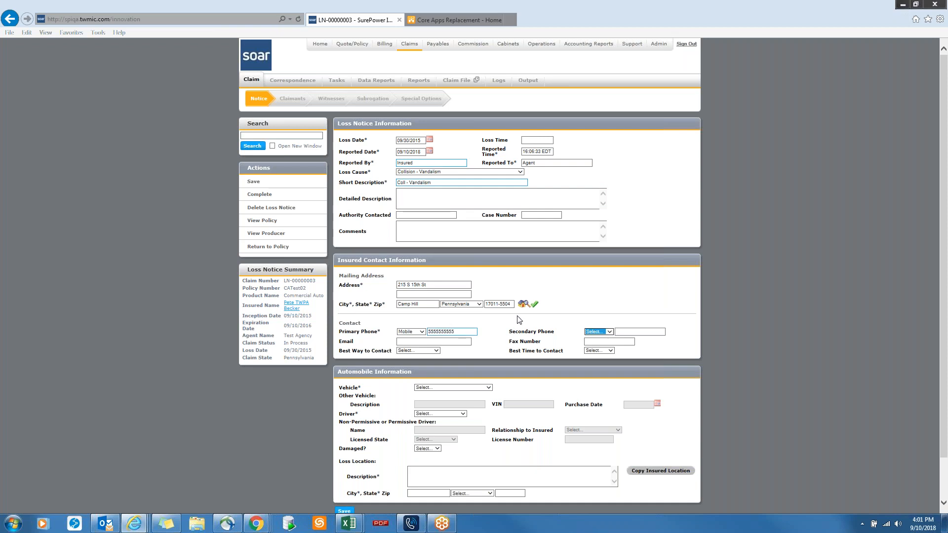
Choose the 2011 Mack Tractor as the loss vehicle and set the driver to Permissive Use
left_click(488, 389)
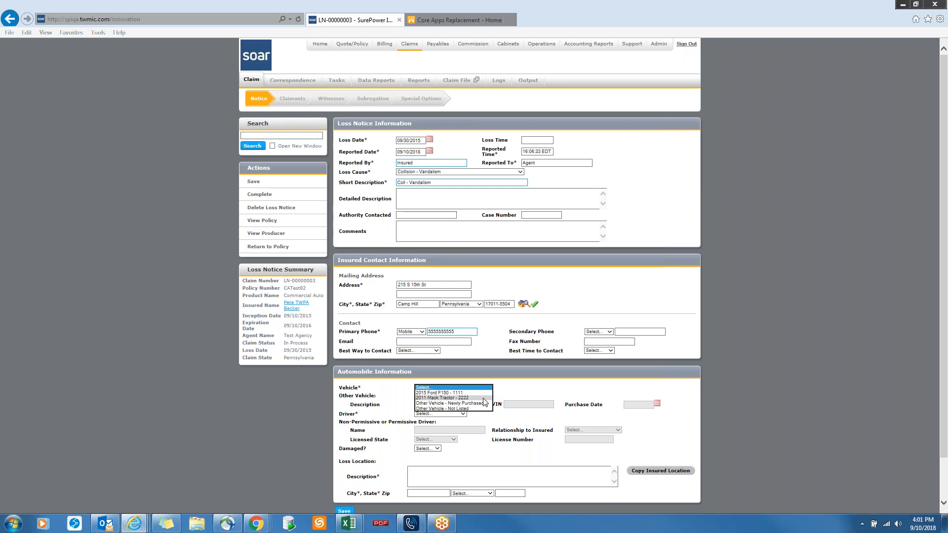
left_click(484, 398)
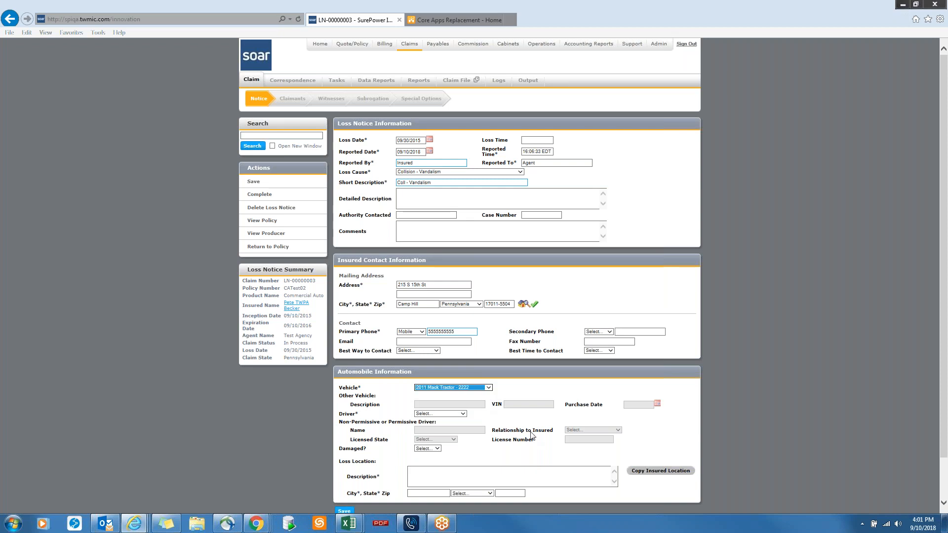
left_click(444, 414)
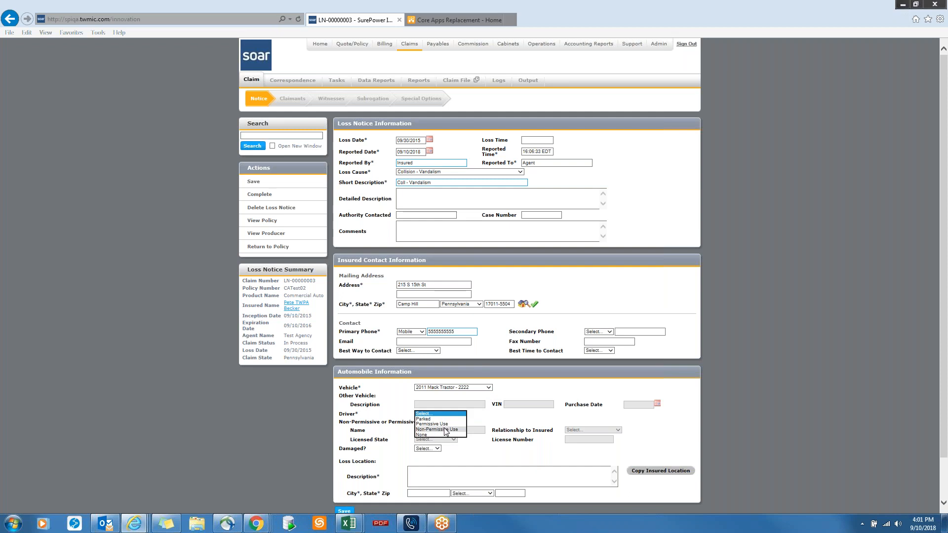
left_click(445, 425)
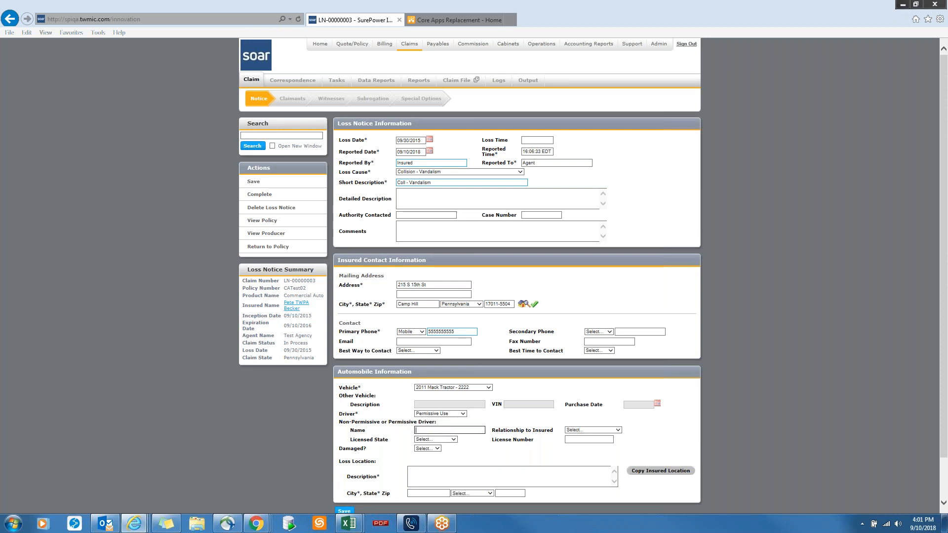
Enter the permissive driver's name, relationship to insured Other, licensed state Pennsylvania and the driver's license number
type("John Doedoe")
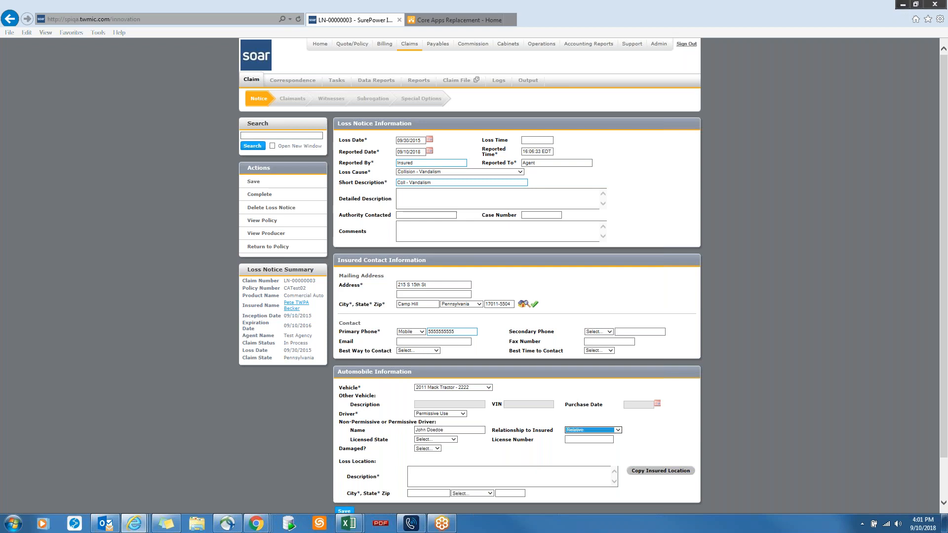
key("Down")
key("Down")
key("Tab")
key("p")
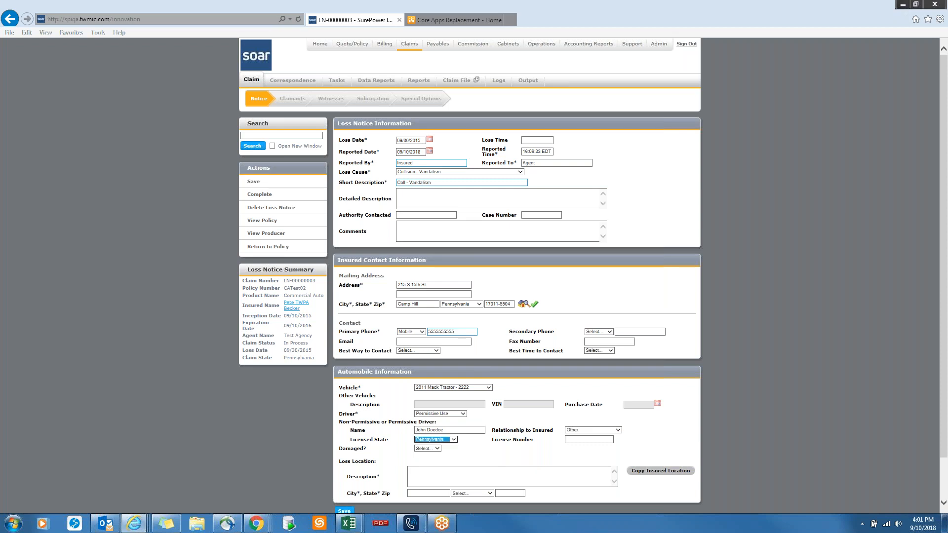
key("Tab")
type("ZY234")
key("Tab")
Mark the vehicle as damaged and copy the insured location into both the vehicle location and the loss location
key("y")
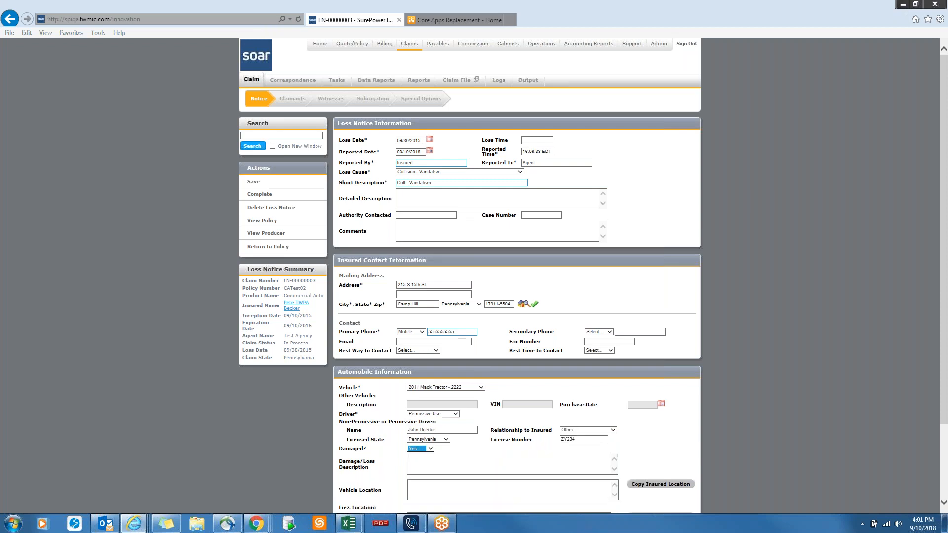
key("Tab")
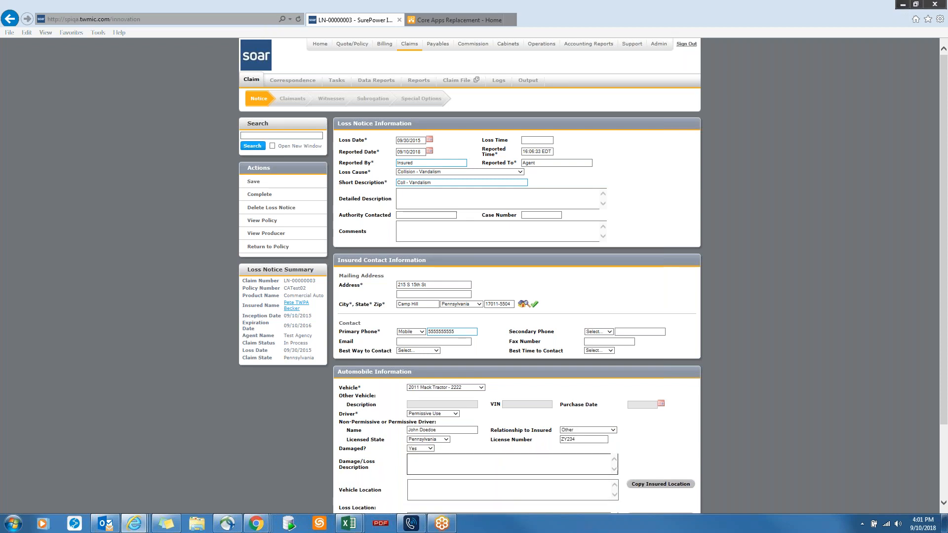
left_click(637, 486)
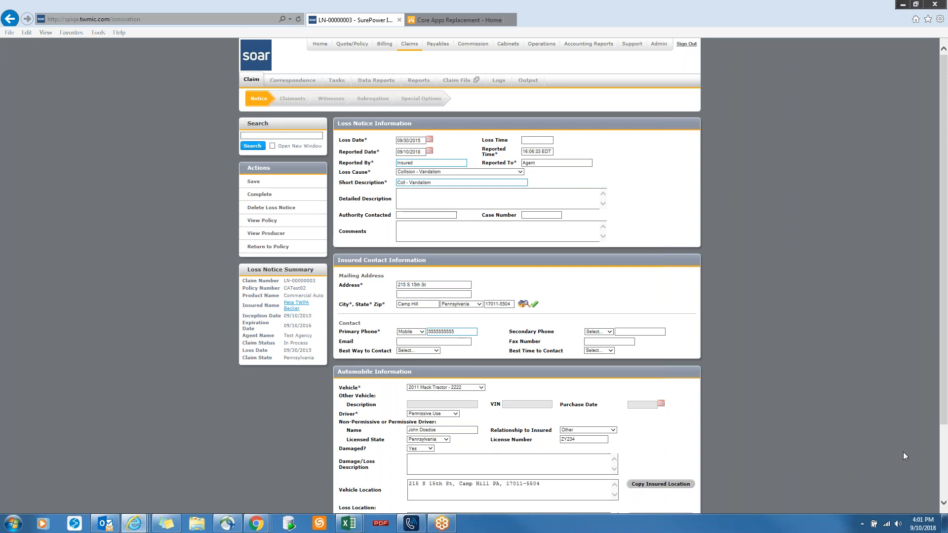
left_click_drag(941, 422, 941, 470)
left_click(660, 457)
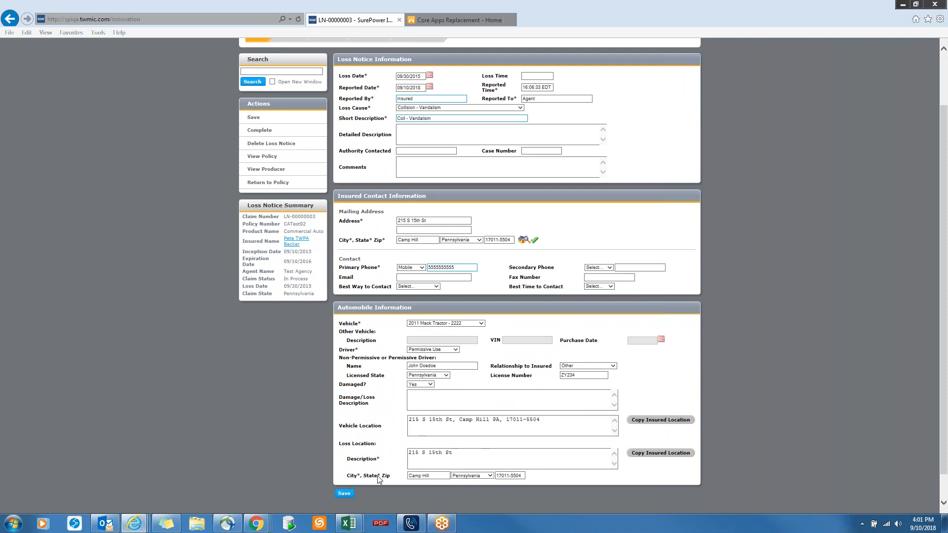
Save the loss notice, complete it and start a claim from it
left_click(345, 493)
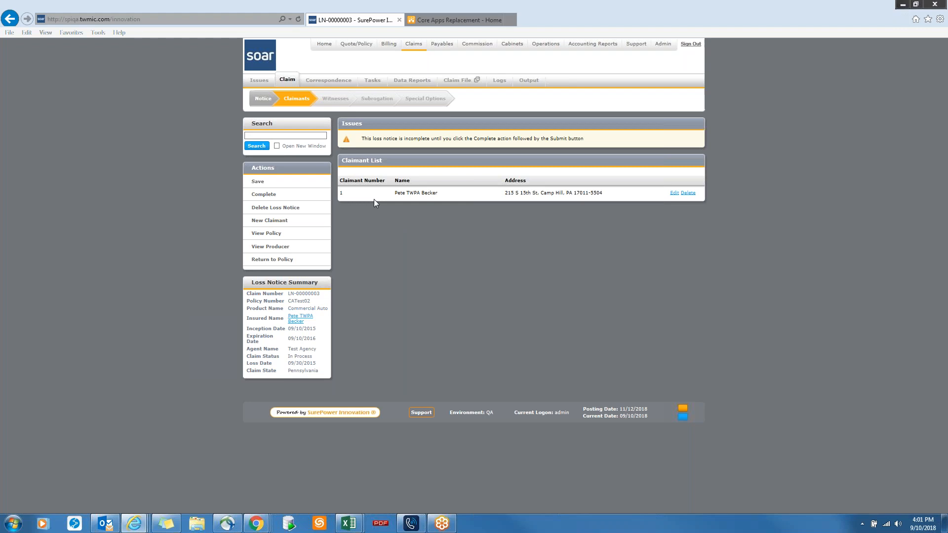
left_click(305, 195)
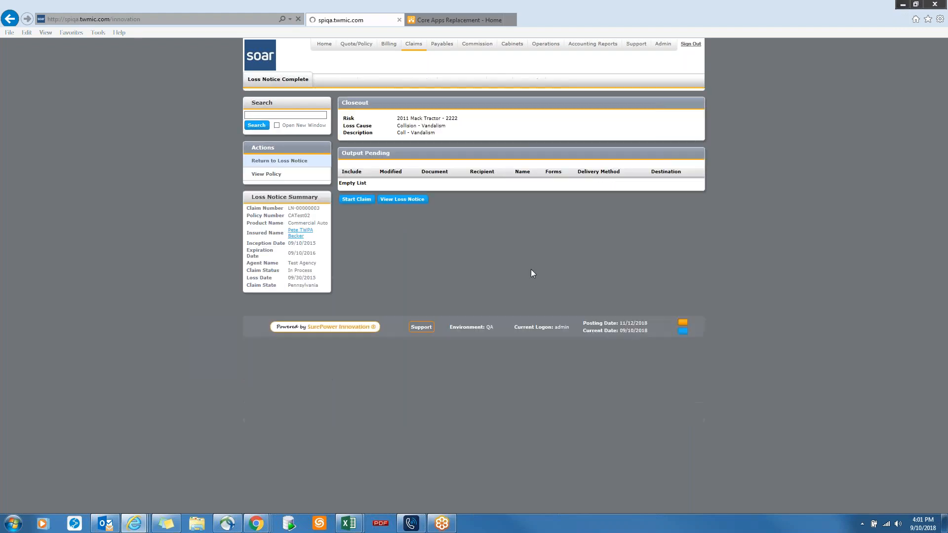
left_click(355, 200)
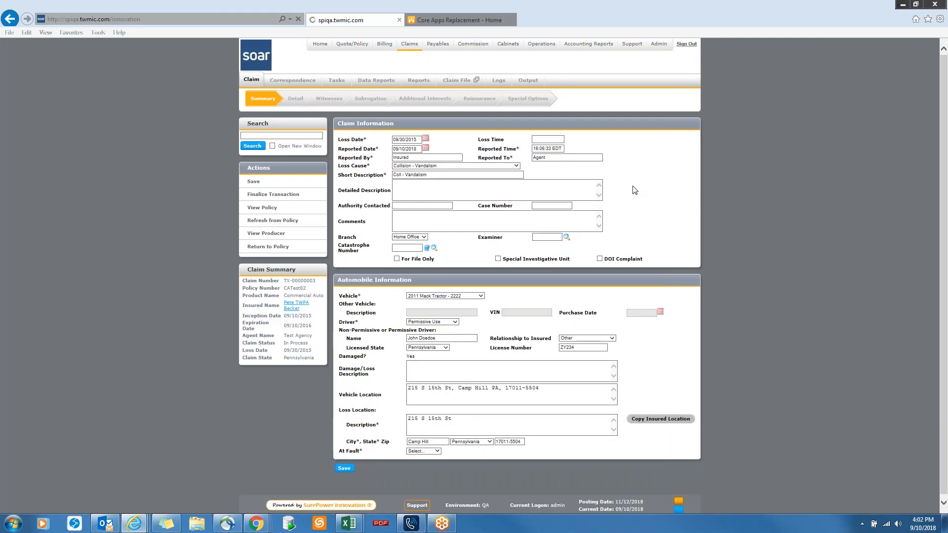
Edit the first-party claimant to assign adjuster adj23, and save the claimant information
left_click(648, 141)
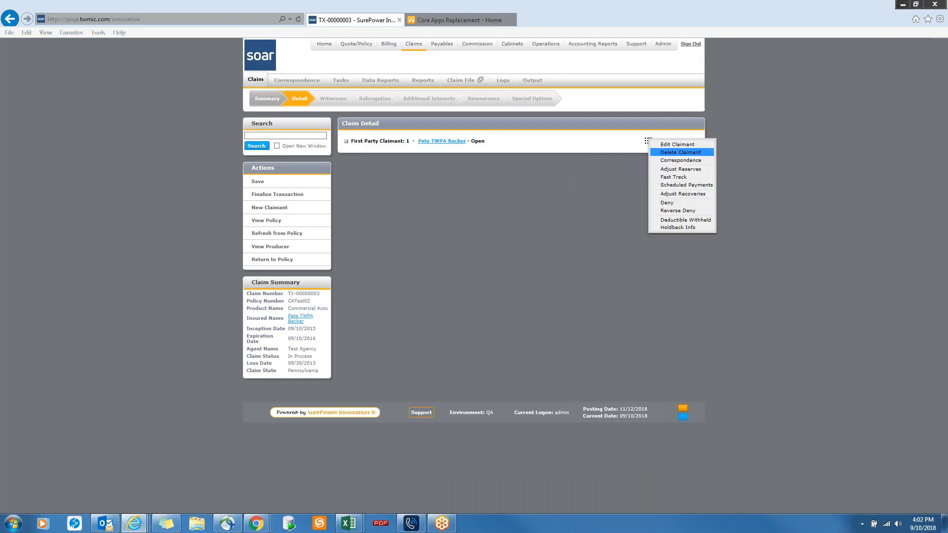
left_click(681, 153)
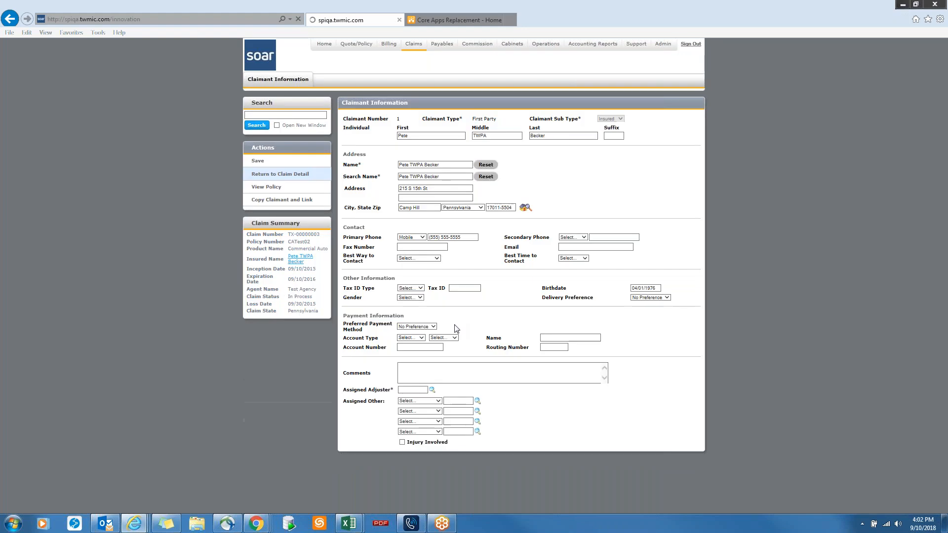
left_click(403, 390)
type("ad")
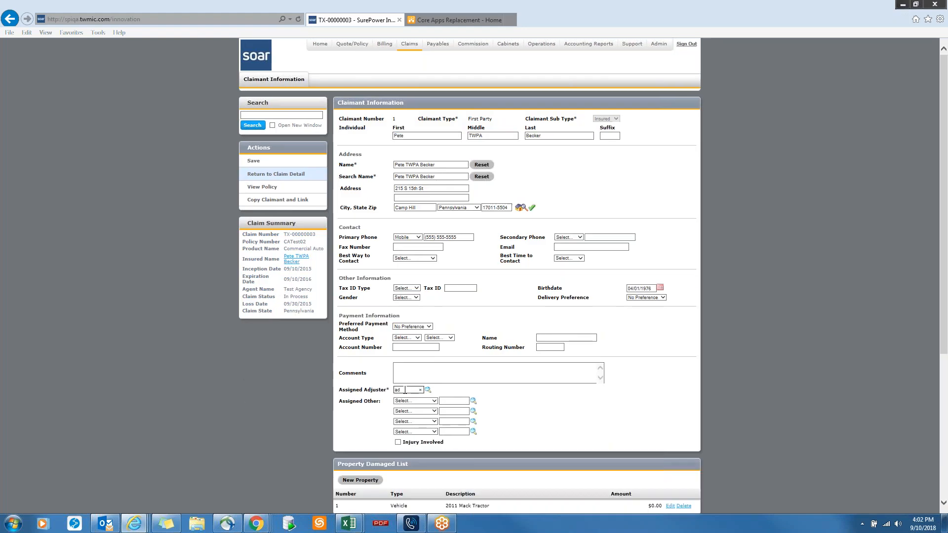
type("j23")
key("Tab")
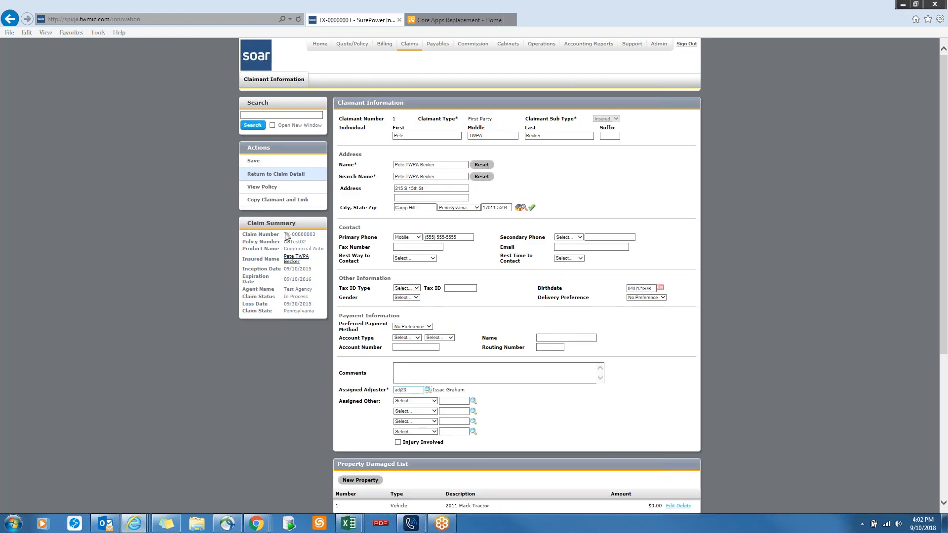
left_click(269, 162)
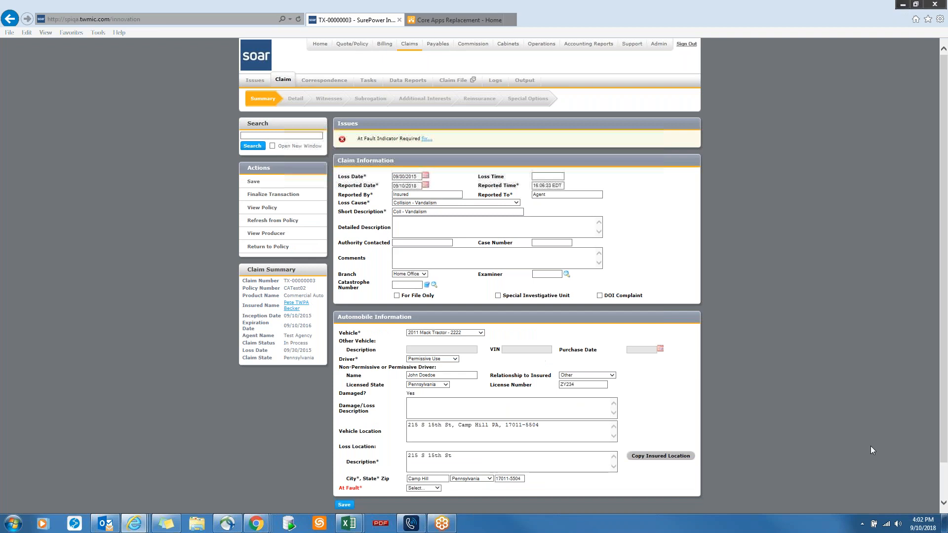
Select the required At Fault indicator in the claim's automobile information and save the claim summary
scroll(945, 475, "down", 2)
left_click(434, 449)
left_click(428, 459)
left_click(344, 465)
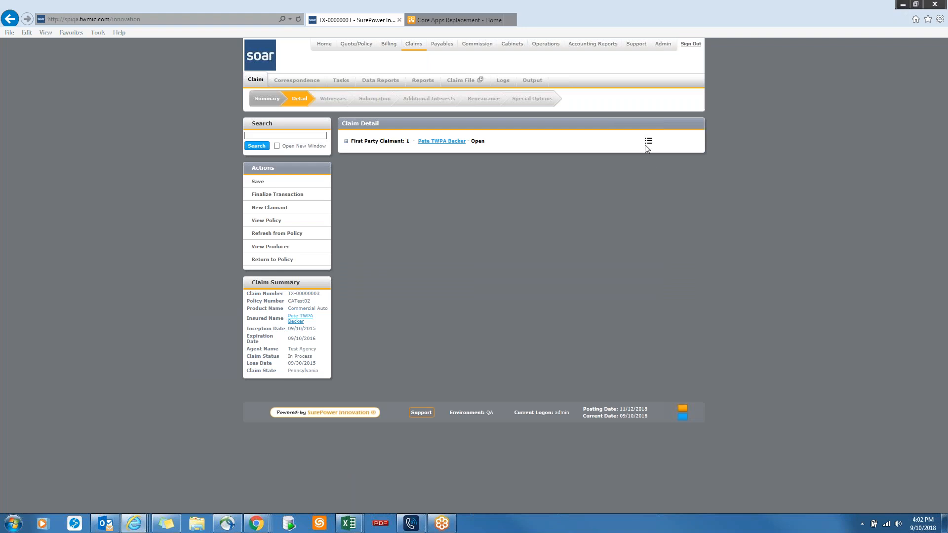
Adjust the claimant's reserves by showing applicable product coverages, setting the Collision indemnity reserve to 25000, and saving
left_click(648, 142)
left_click(664, 161)
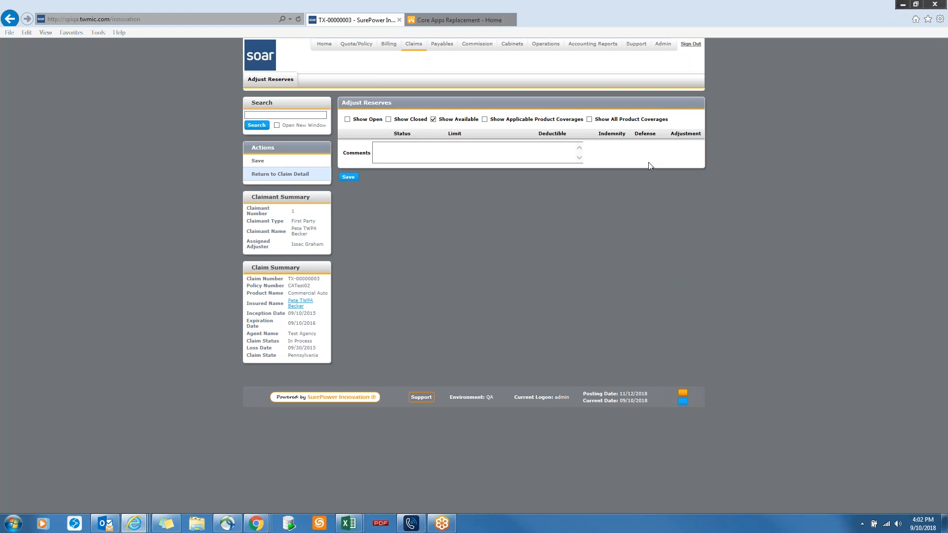
left_click(485, 120)
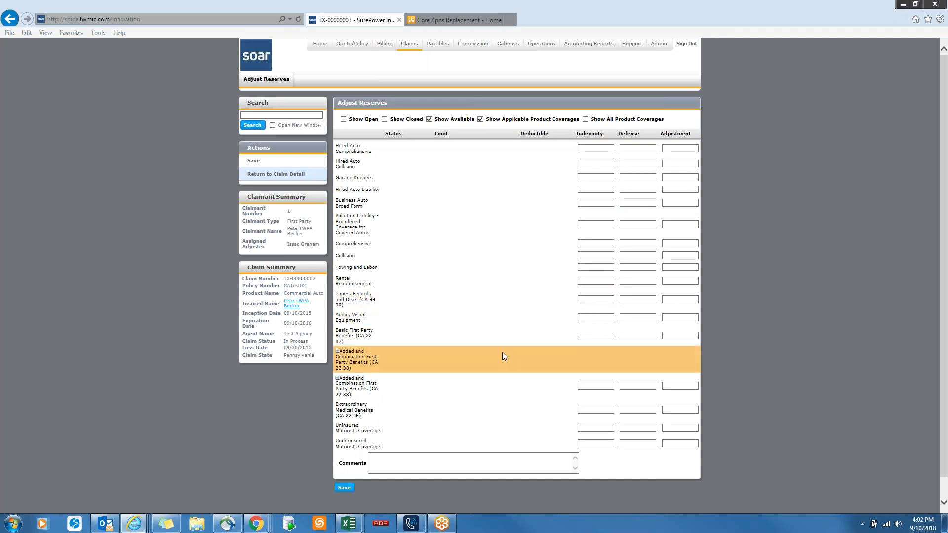
left_click(582, 252)
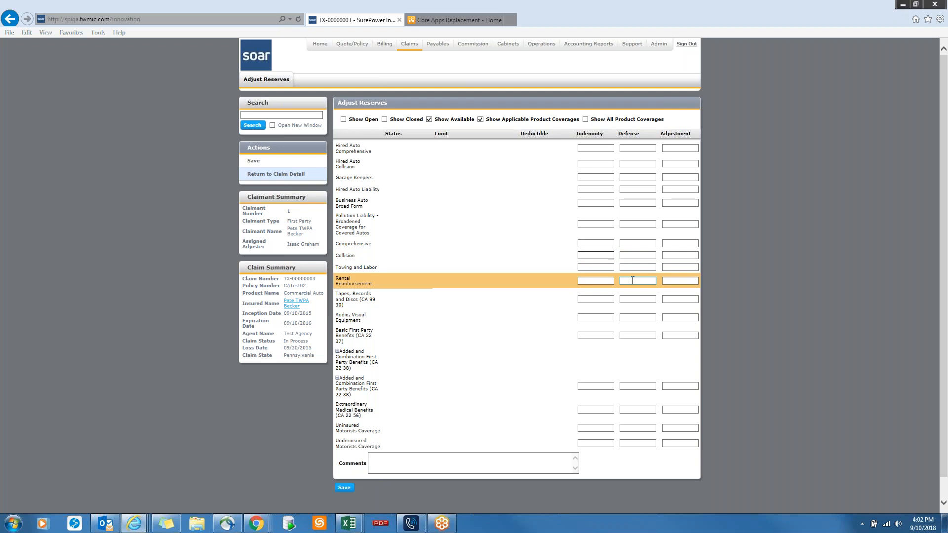
type("25000")
key("Tab")
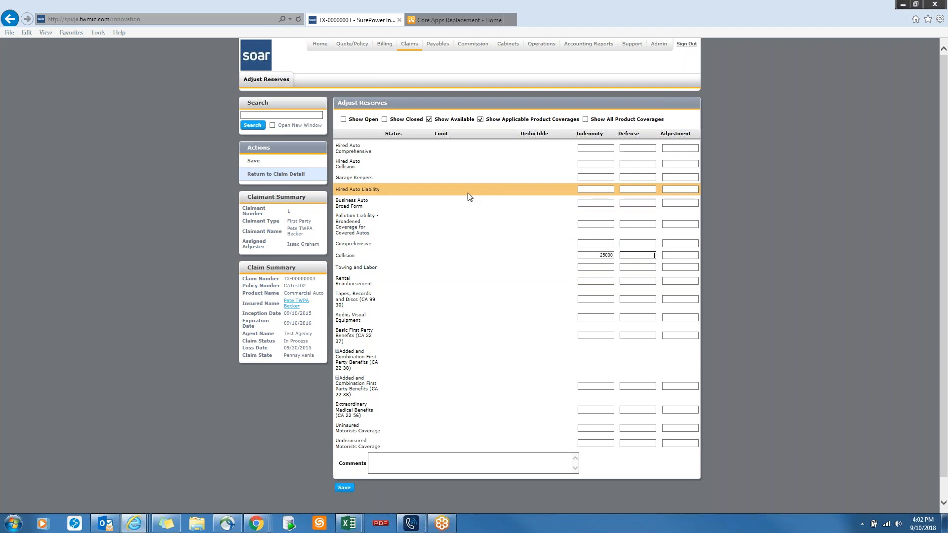
left_click(296, 161)
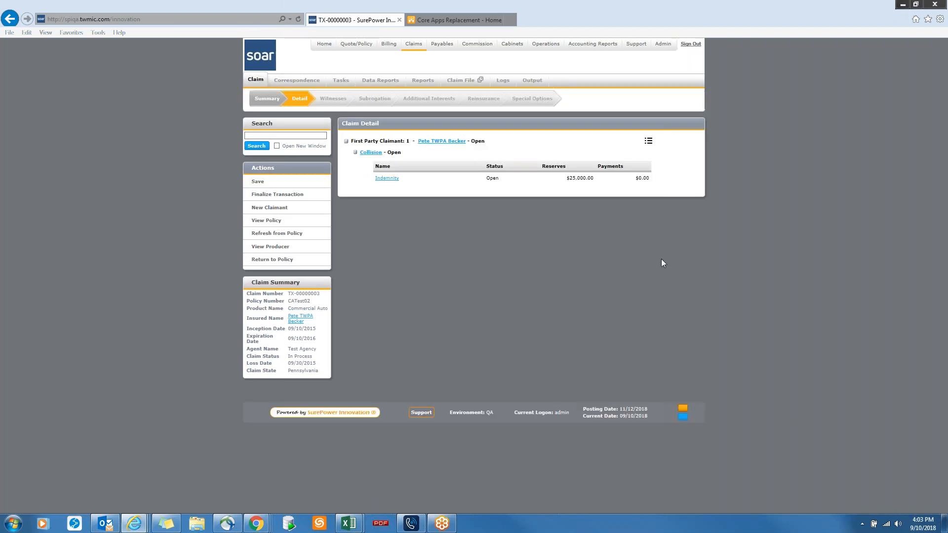
Start a payment for the claimant with type Indemnity, method Check - Batch and amount 1,200, with the claimant as payee
left_click(648, 141)
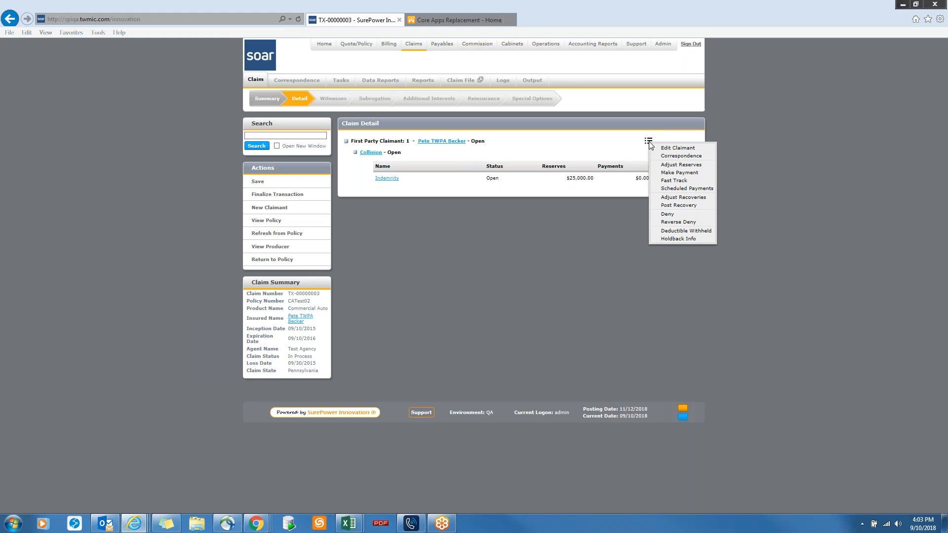
left_click(656, 166)
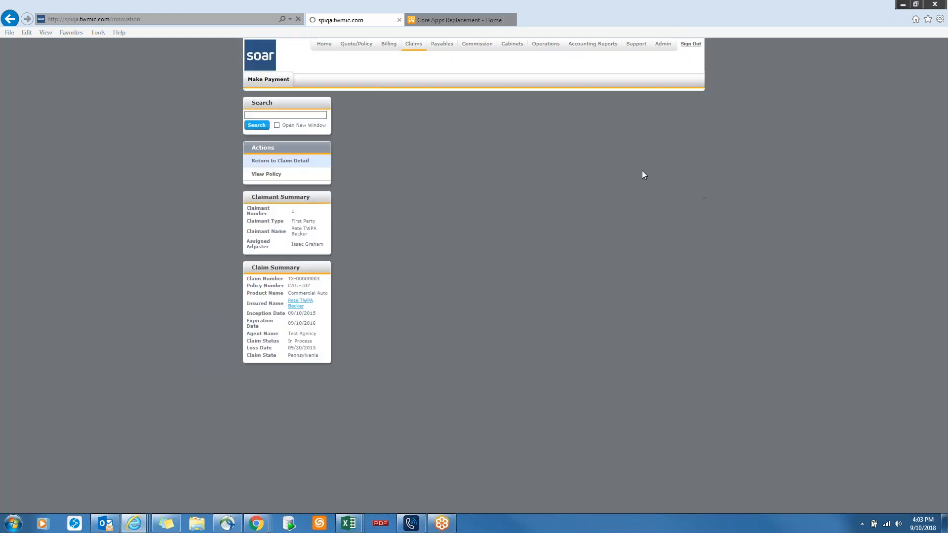
left_click(414, 119)
left_click(415, 124)
left_click(526, 120)
left_click(526, 124)
left_click(421, 128)
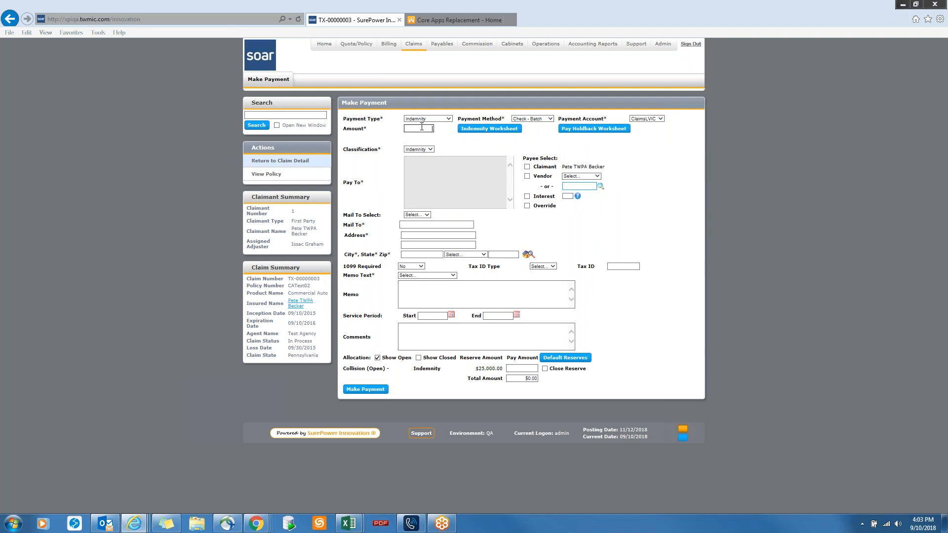
type("1,200")
key("Tab")
left_click(528, 167)
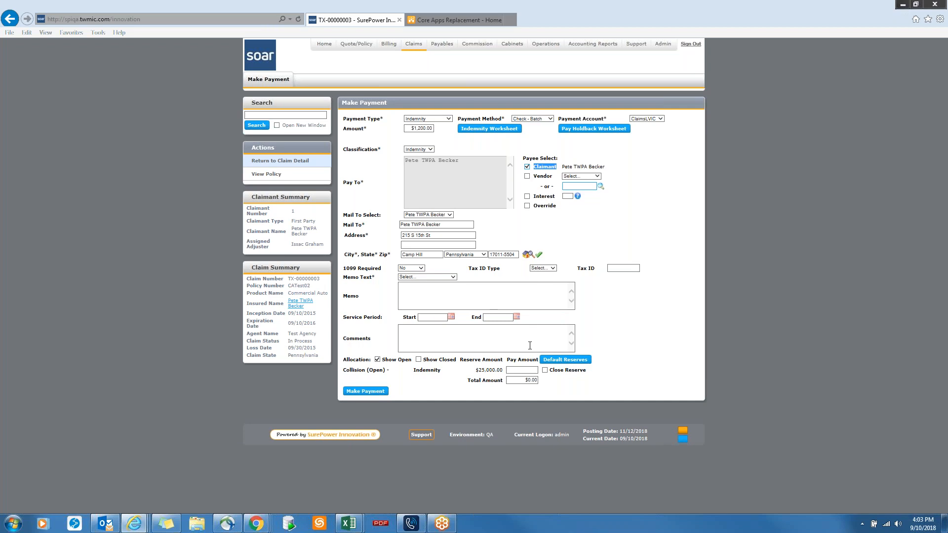
Allocate 1200 to the Collision indemnity reserve, set the memo text to Partial Payment and make the payment, ignoring warnings
left_click(524, 370)
type("1200")
key("Tab")
left_click(452, 277)
left_click(425, 296)
left_click(375, 392)
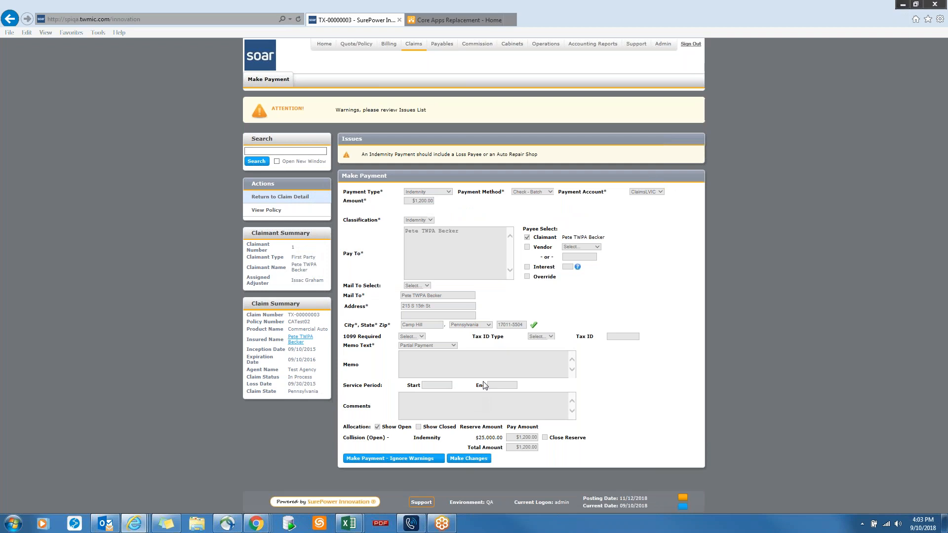
left_click(399, 459)
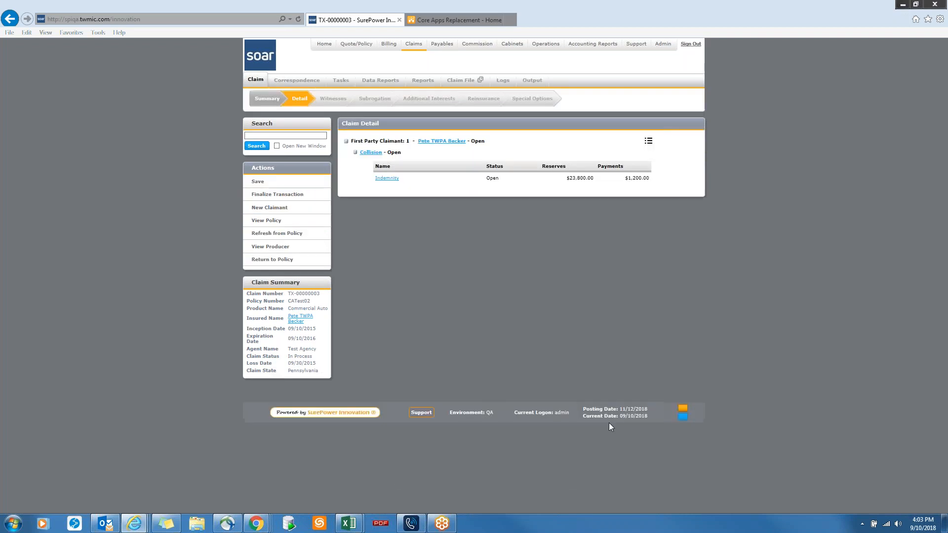
Finalize the claim transaction with the workflow comment "Setup reserves and processed payment" and process it
left_click(275, 194)
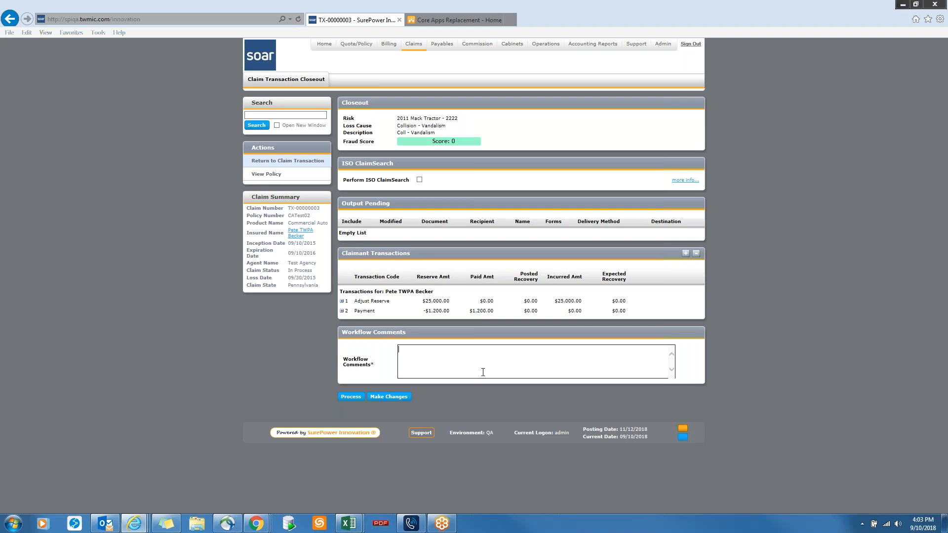
type("Setup reserves and processed payment")
left_click(351, 395)
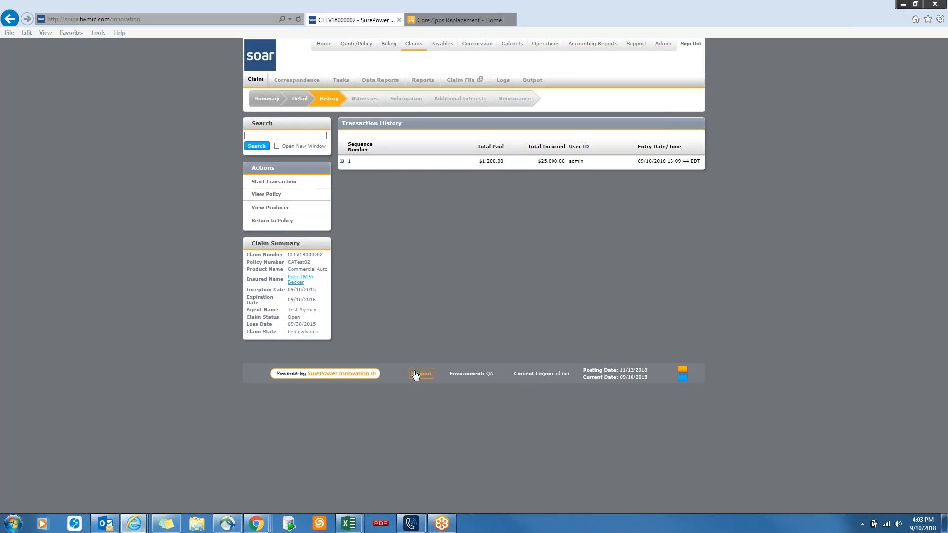
mouse_move(380, 375)
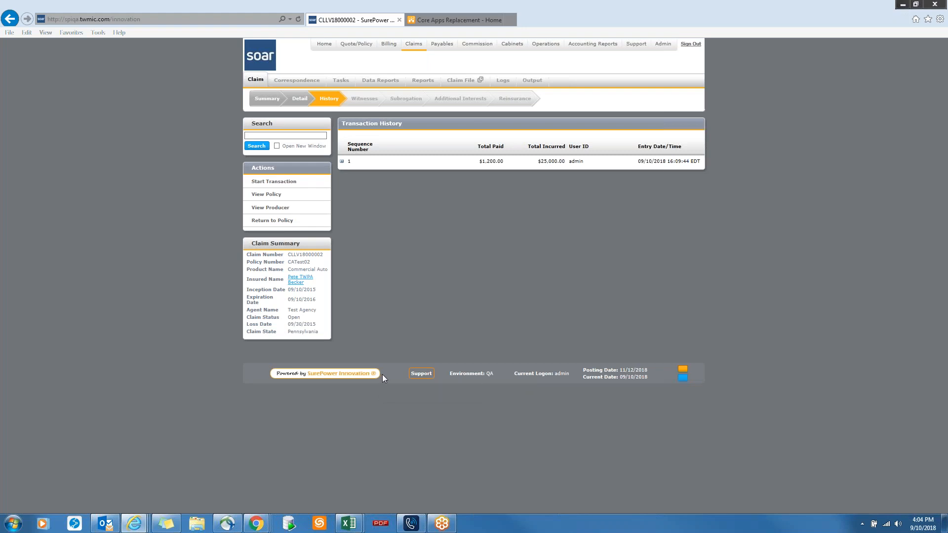